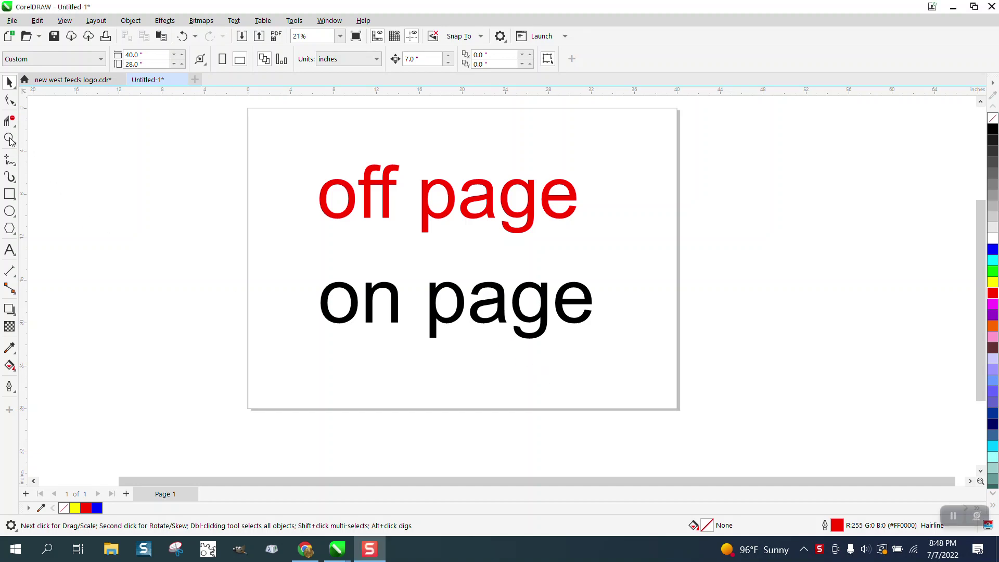
Marquee-zoom in around the page with the Zoom tool, then return to the Pick tool.
left_click(9, 139)
mouse_move(249, 112)
left_mouse_down()
mouse_move(534, 355)
mouse_move(741, 449)
left_mouse_up()
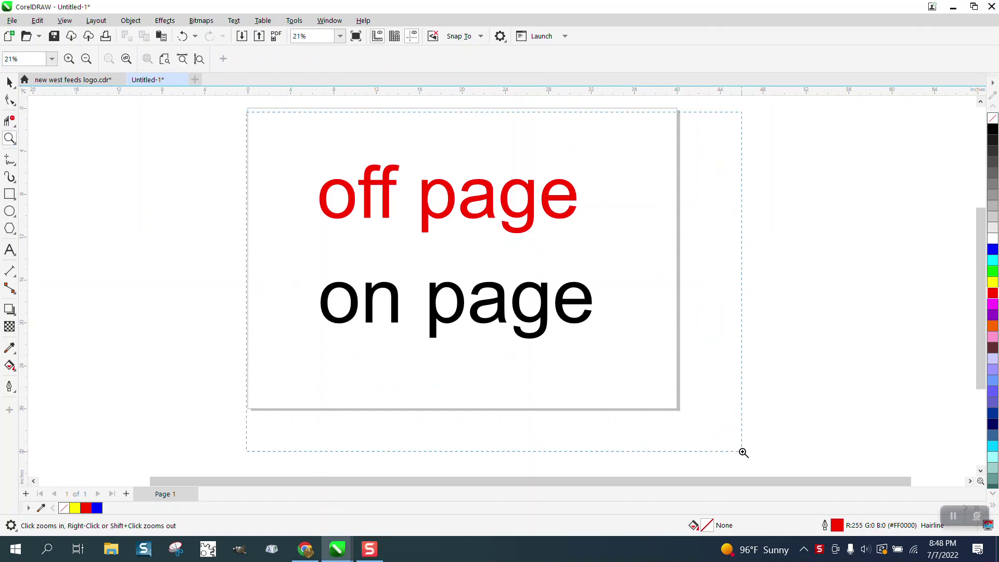
left_click(10, 82)
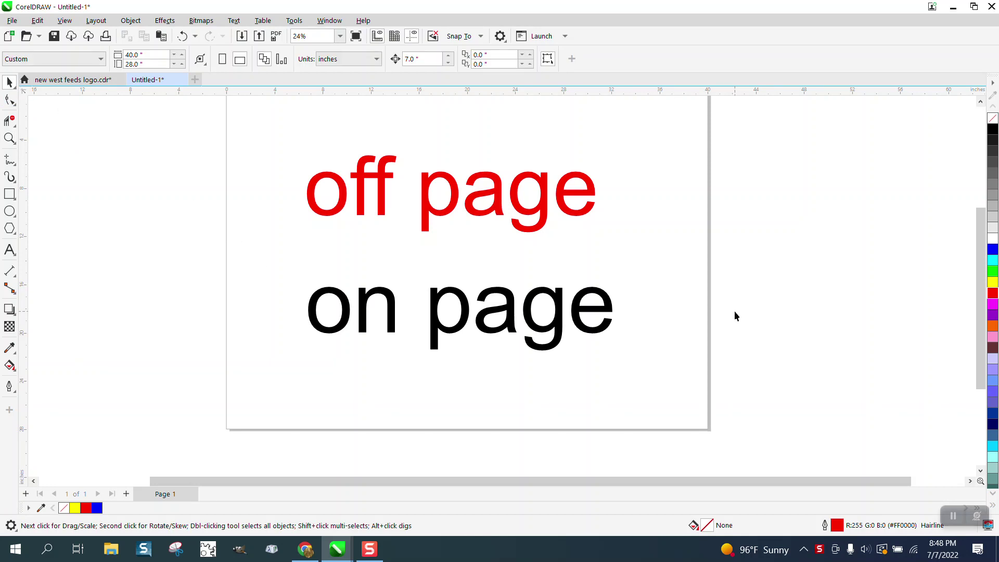
scroll(741, 296, "down", 1)
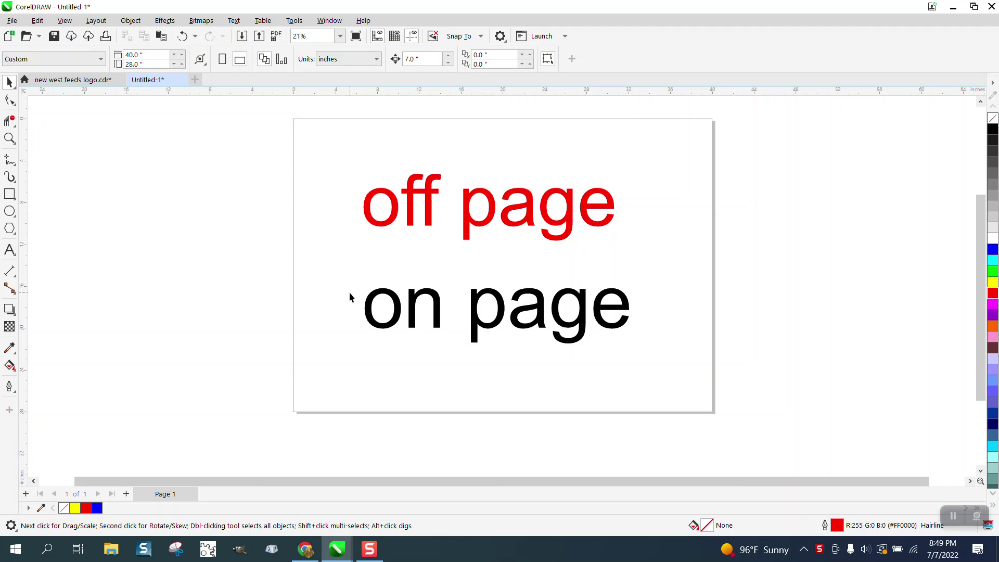
Move the red text further left, raise 'on page' higher, and add Page 2.
left_click_drag(505, 224, 167, 235)
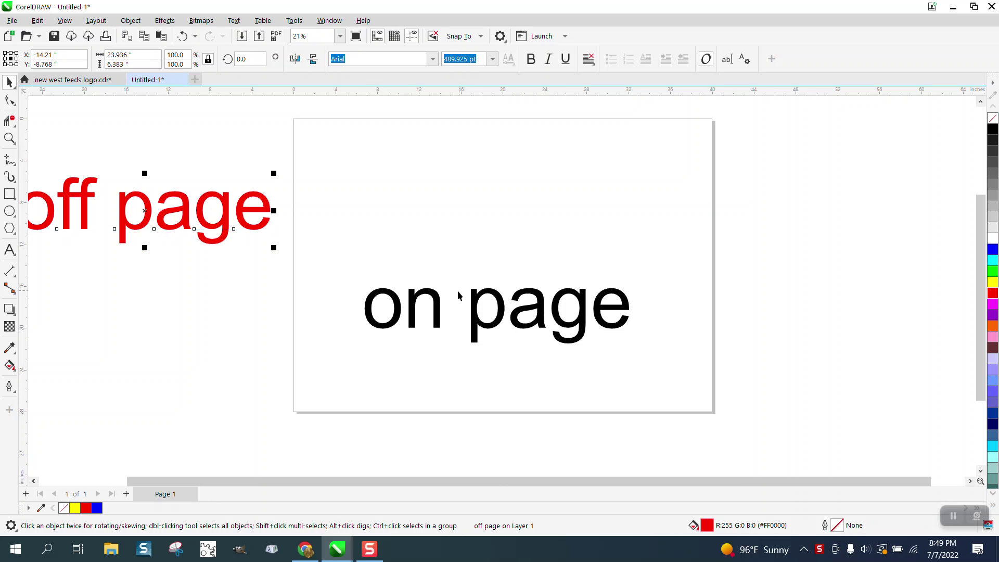
left_click_drag(539, 312, 544, 267)
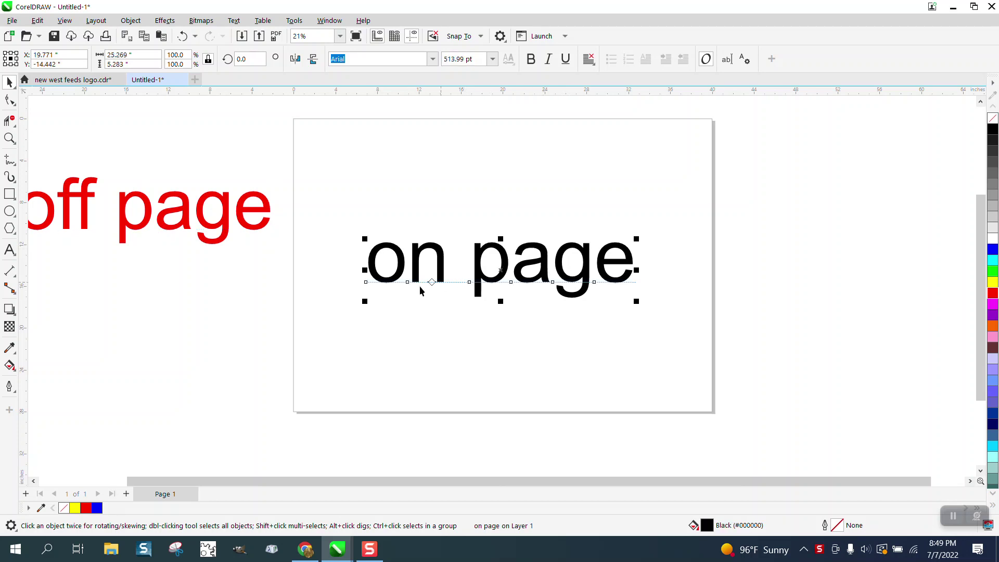
left_click(126, 494)
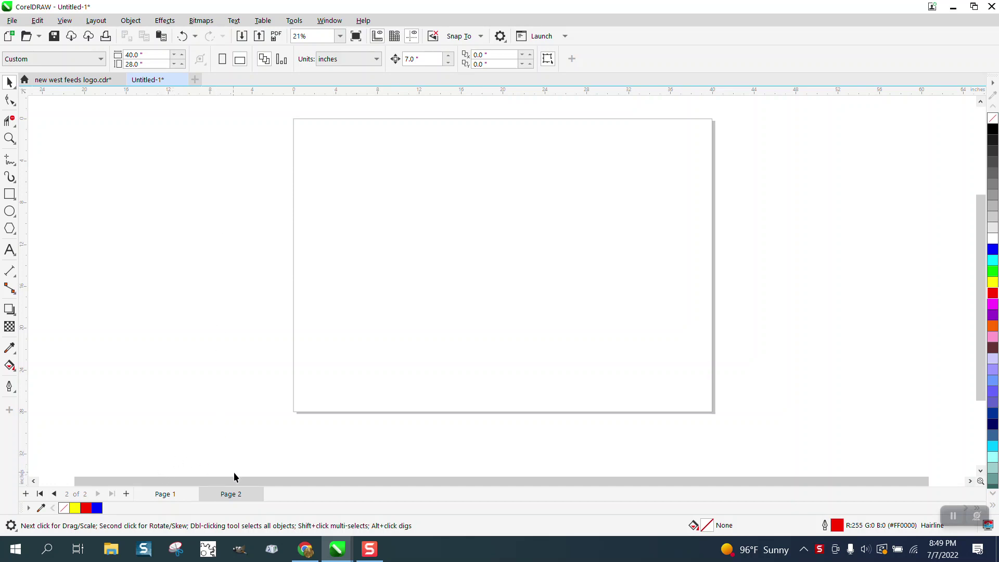
Delete the blank Page 2 using its page tab's right-click menu.
right_click(237, 493)
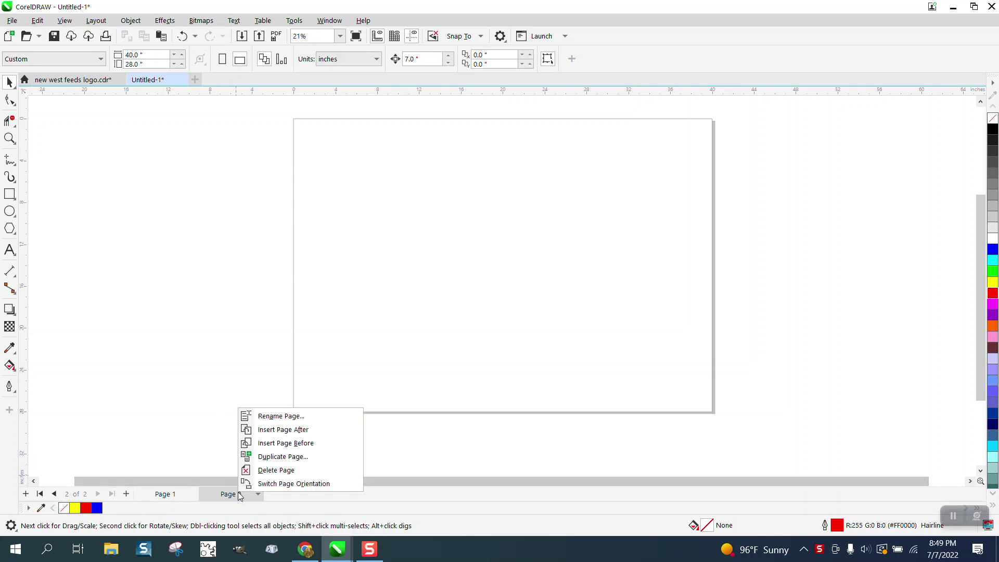
left_click(269, 471)
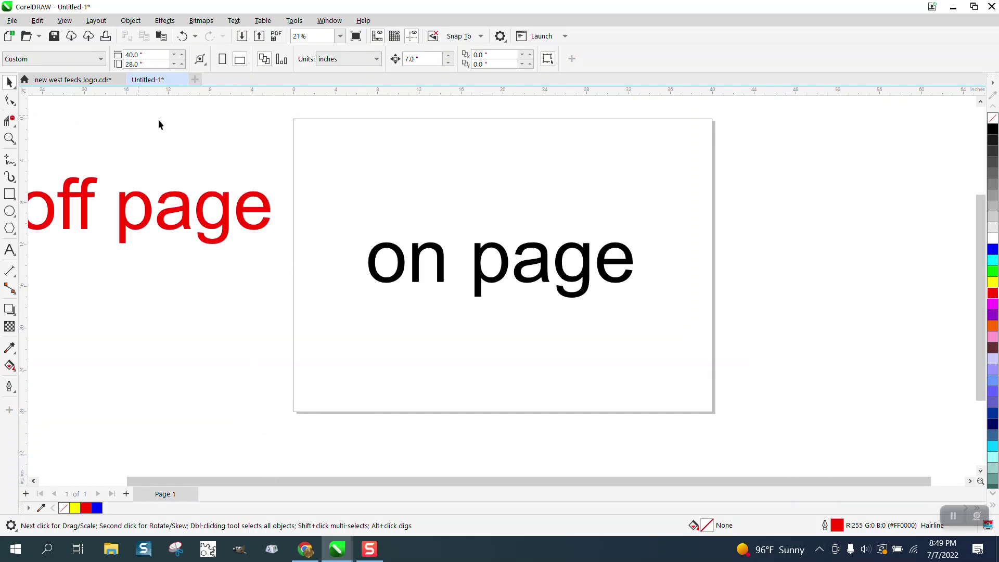
left_click(330, 21)
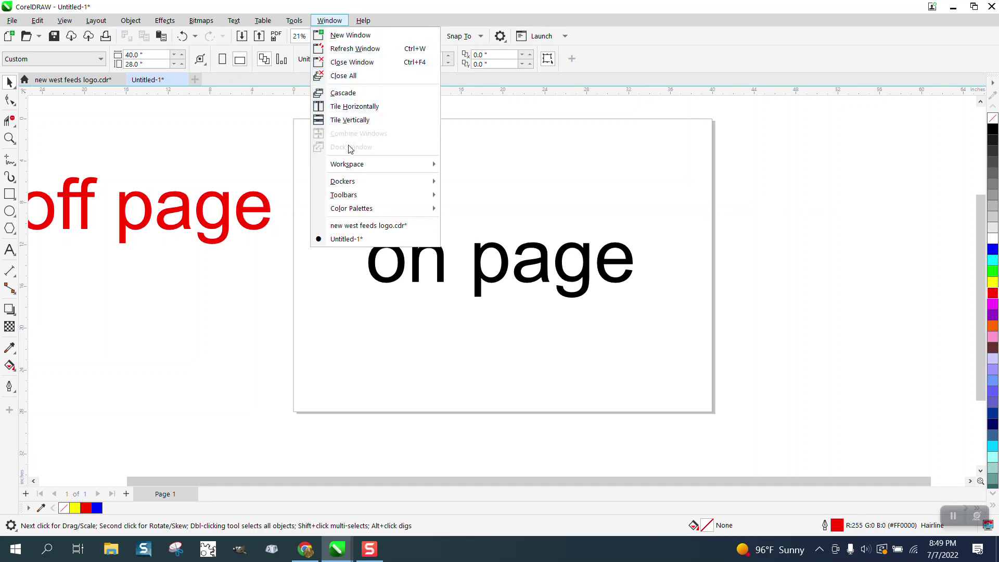
mouse_move(343, 182)
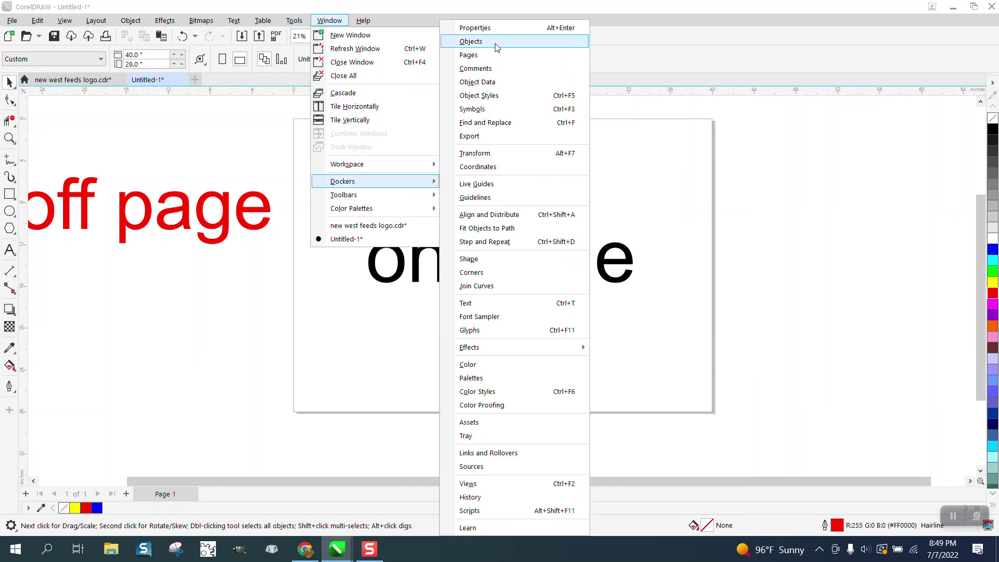
Open the Objects docker and uncheck Keep Desktop Objects on Layer in its options.
left_click(472, 41)
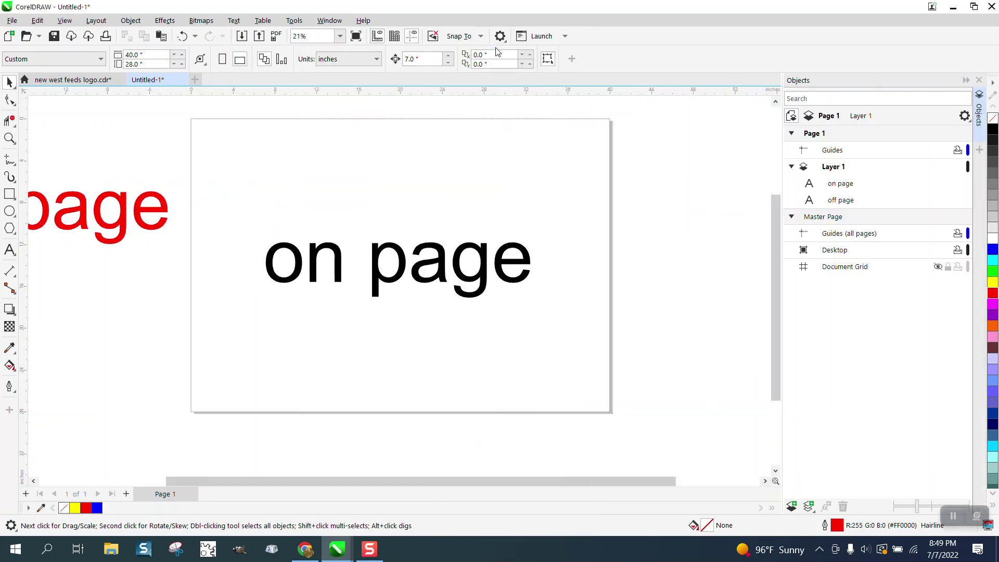
left_click(966, 116)
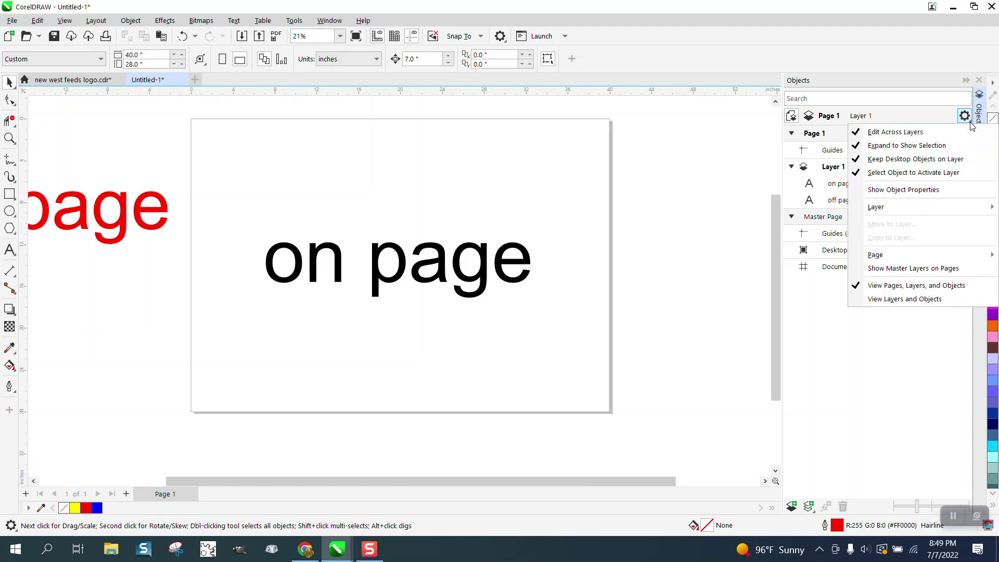
left_click(856, 162)
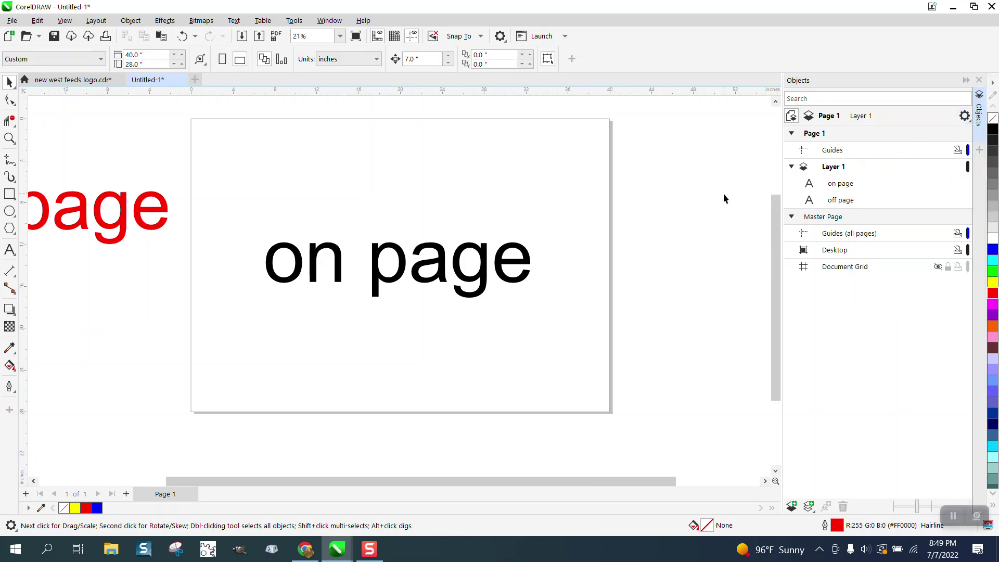
scroll(673, 195, "down", 1)
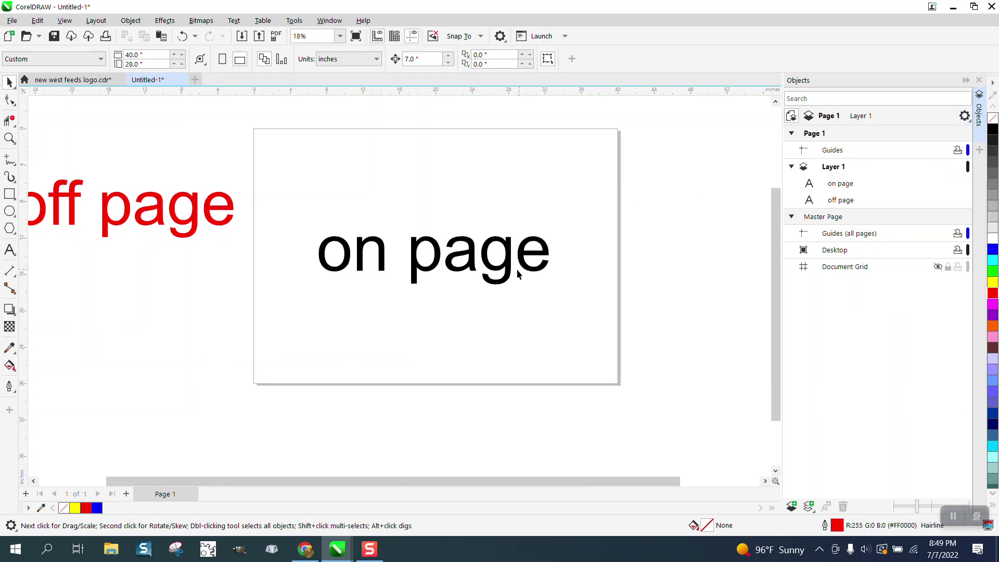
Add Pages 2 and 3 and move the red 'off page' text onto Page 3.
left_click(126, 494)
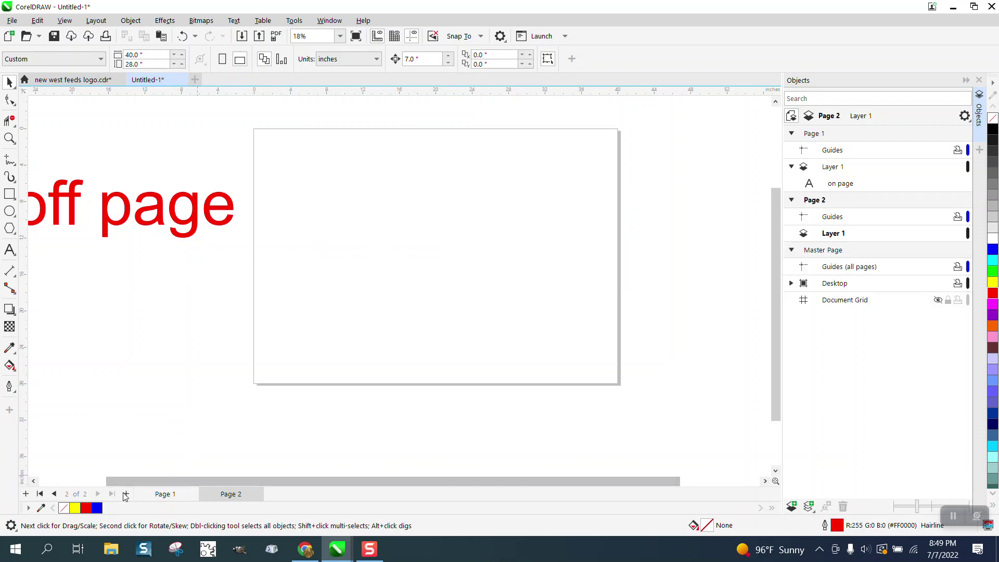
left_click(126, 494)
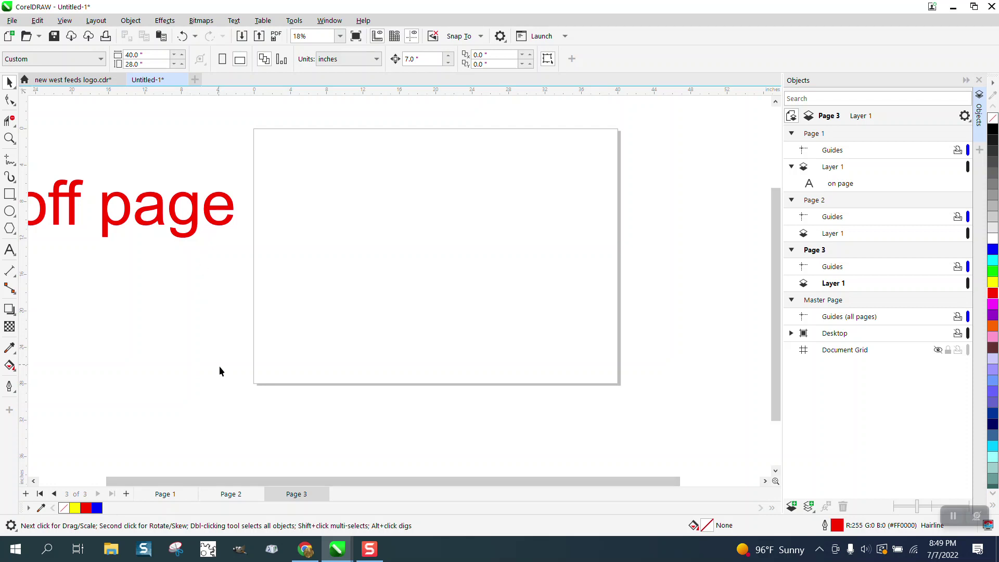
left_click_drag(192, 219, 514, 229)
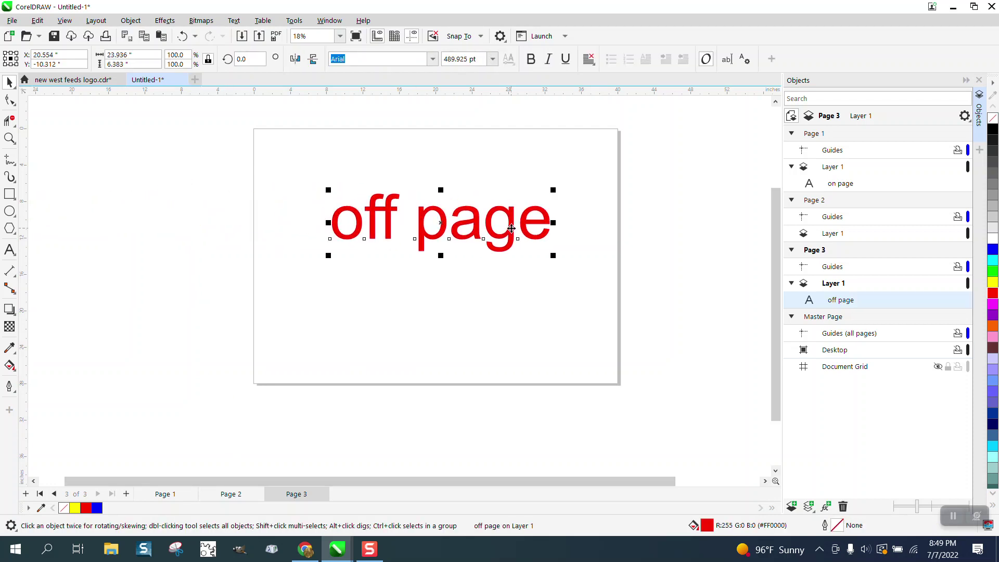
Duplicate the text onto the desktop, colour the copy green, and view Page 2.
key("ctrl+d")
left_click_drag(511, 229, 119, 238)
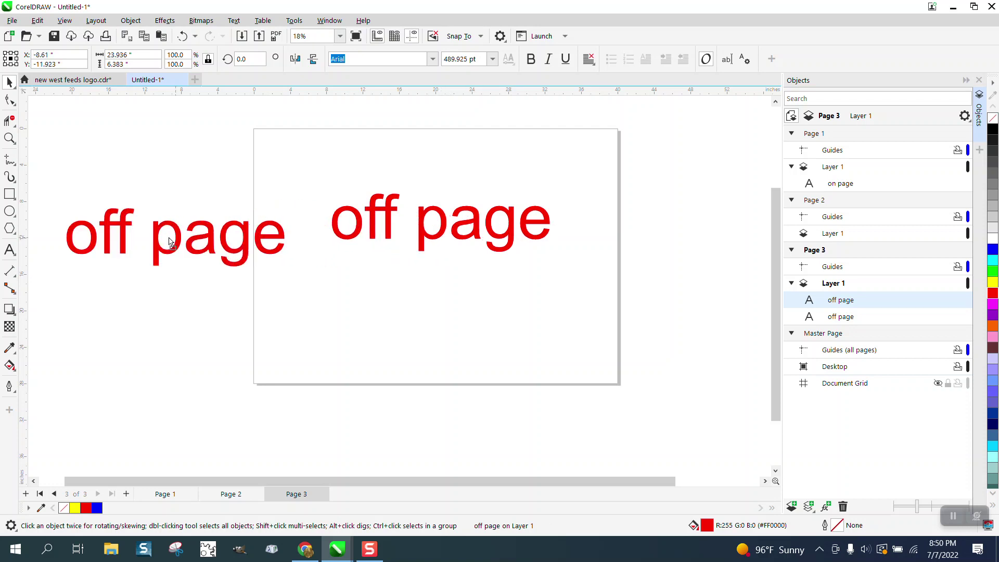
left_click(993, 274)
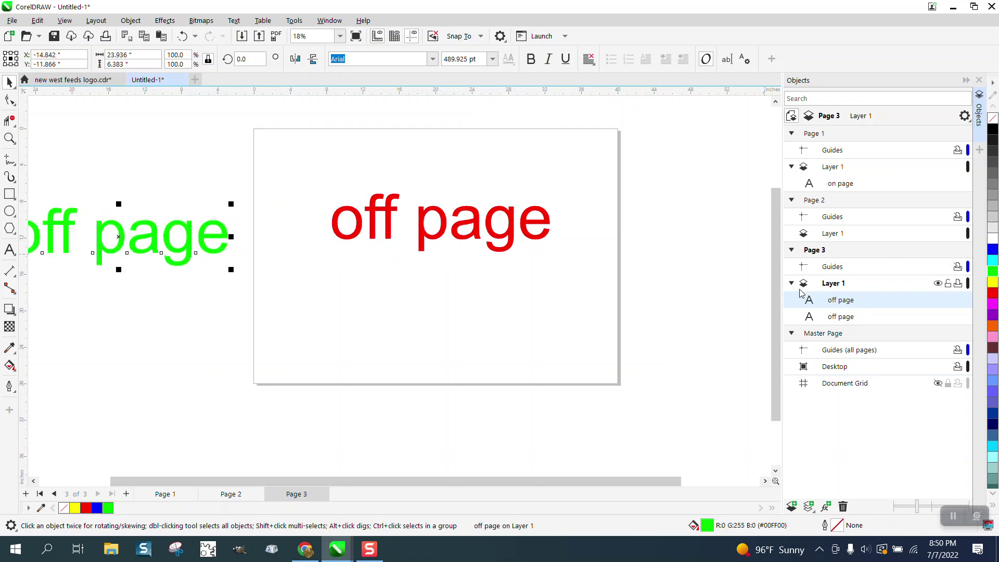
left_click(231, 493)
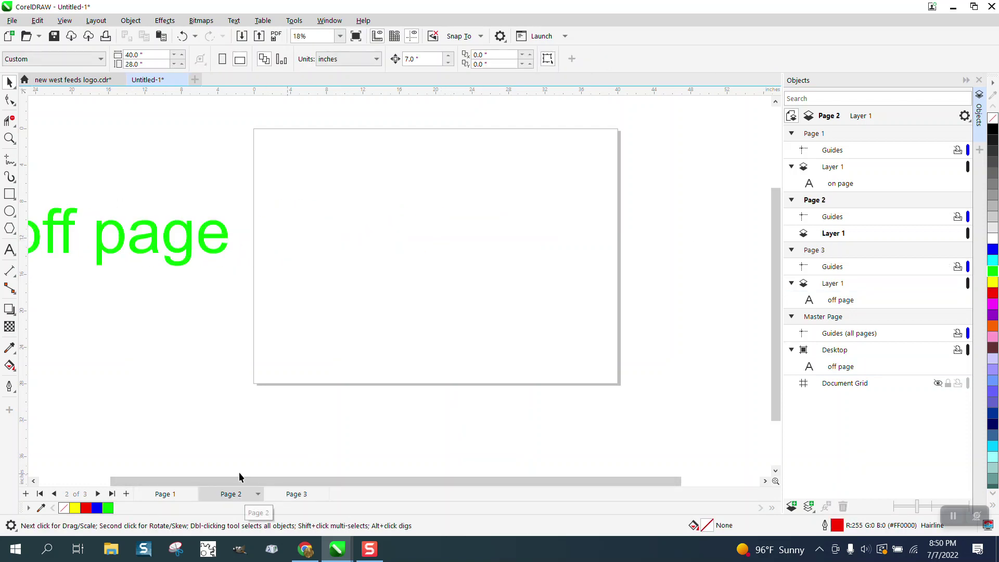
Compare the pages, then drag the red 'off page' text from Page 3 onto the lower-left desktop.
left_click(165, 493)
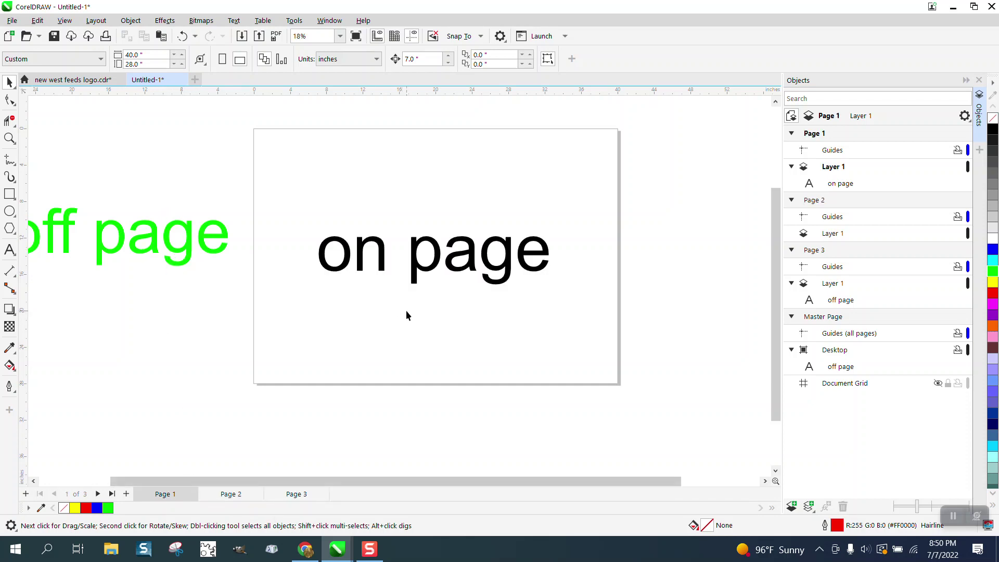
left_click(298, 493)
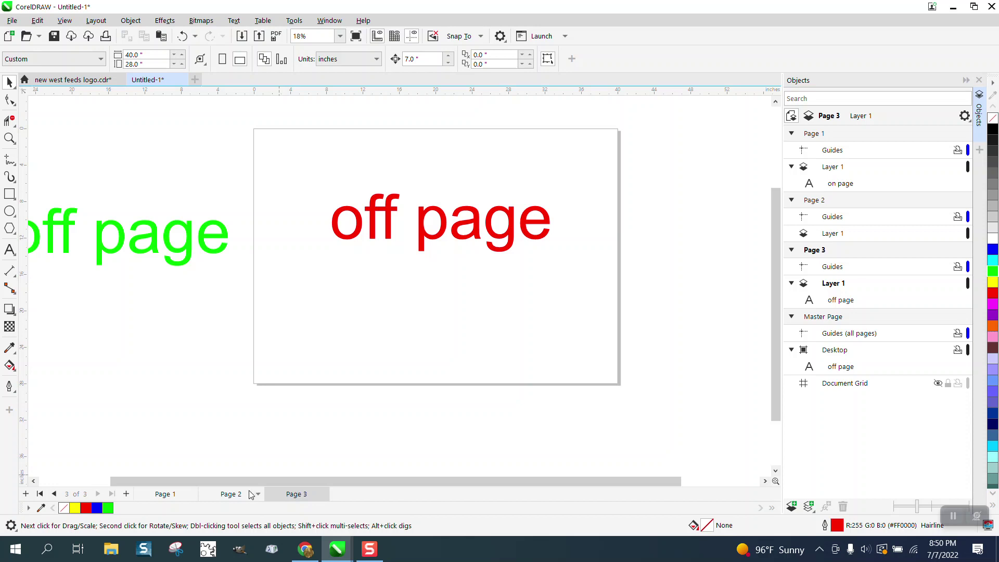
left_click(231, 494)
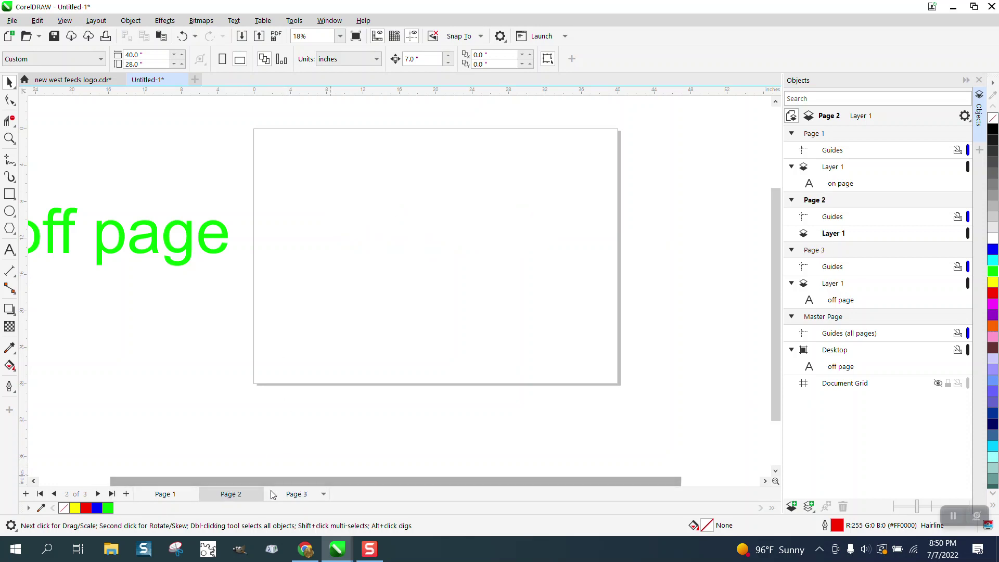
left_click(297, 494)
mouse_move(429, 238)
left_mouse_down()
mouse_move(131, 356)
mouse_move(121, 331)
left_mouse_up()
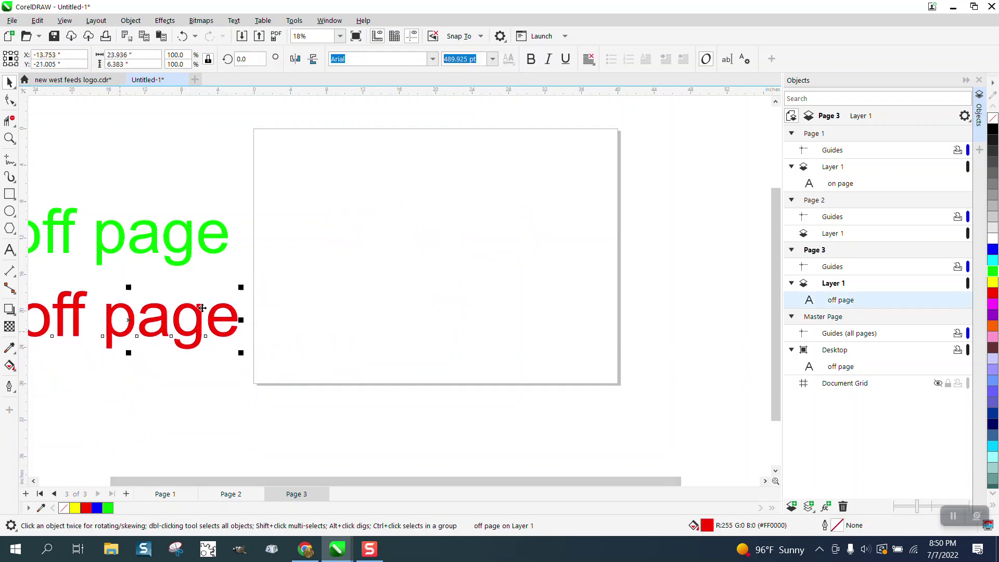
left_click(231, 494)
On Page 1, raise the green and red texts, red just under green, then nudge green.
left_click(166, 493)
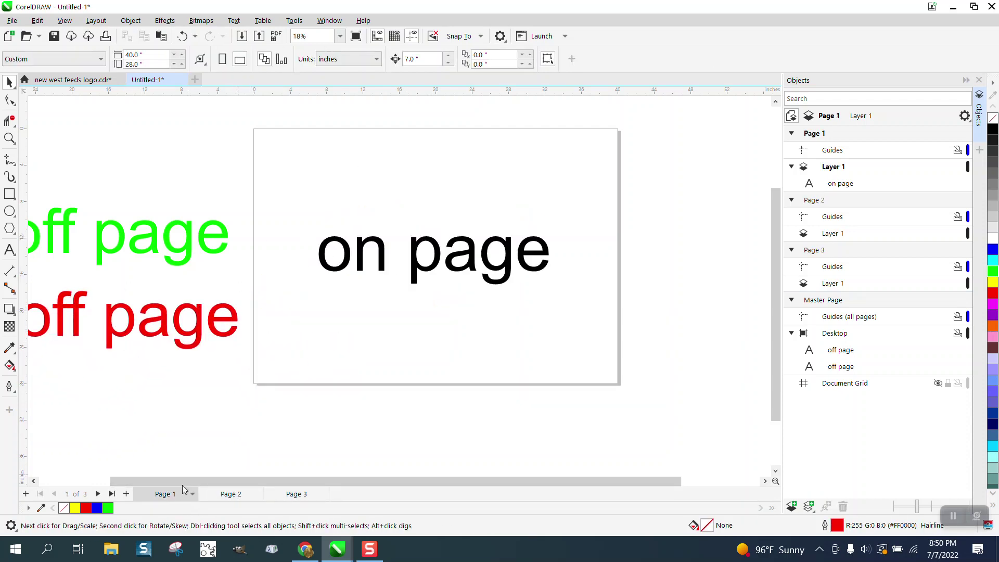
scroll(293, 459, "down", 1)
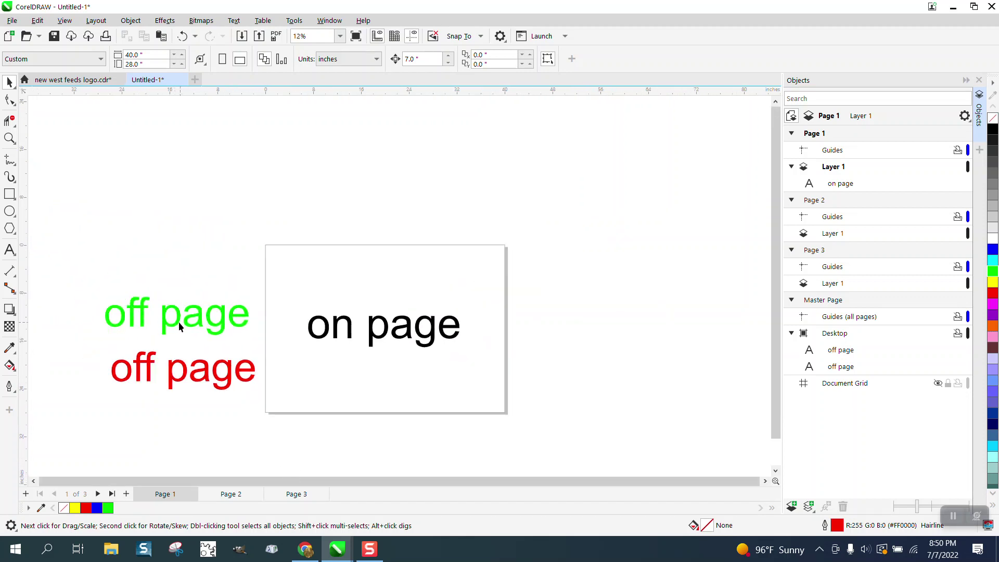
left_click_drag(179, 321, 180, 273)
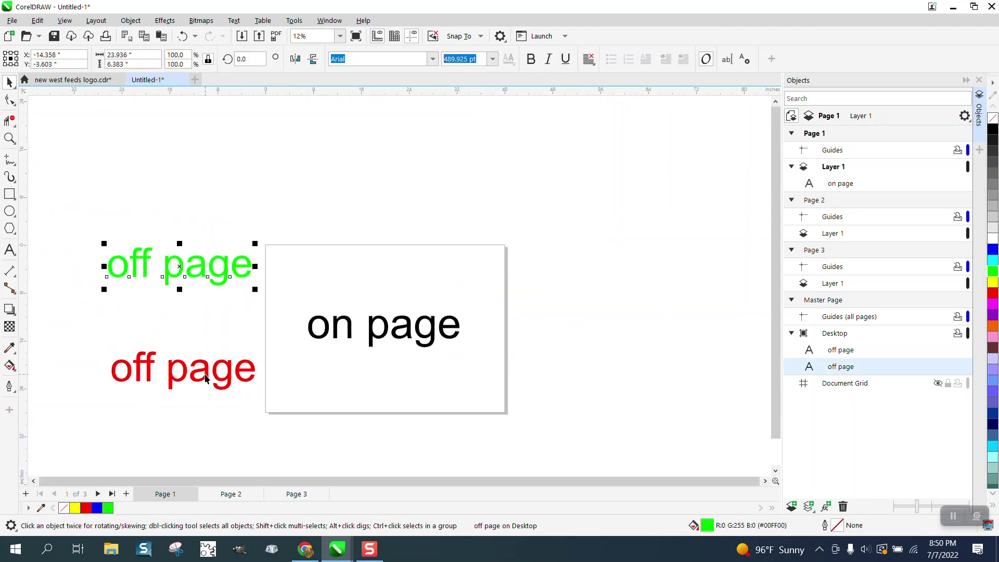
left_click_drag(207, 379, 210, 326)
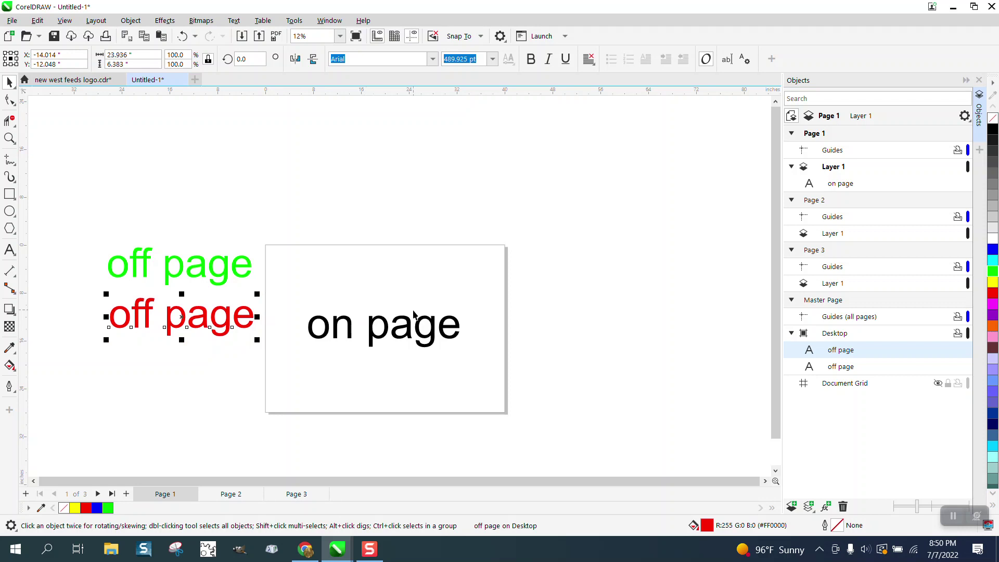
left_click_drag(227, 285, 237, 287)
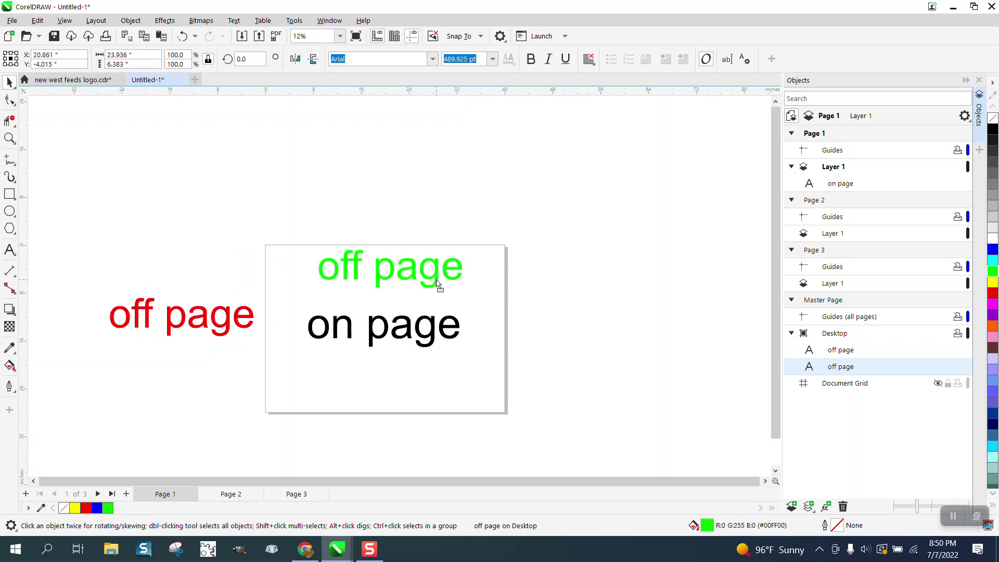